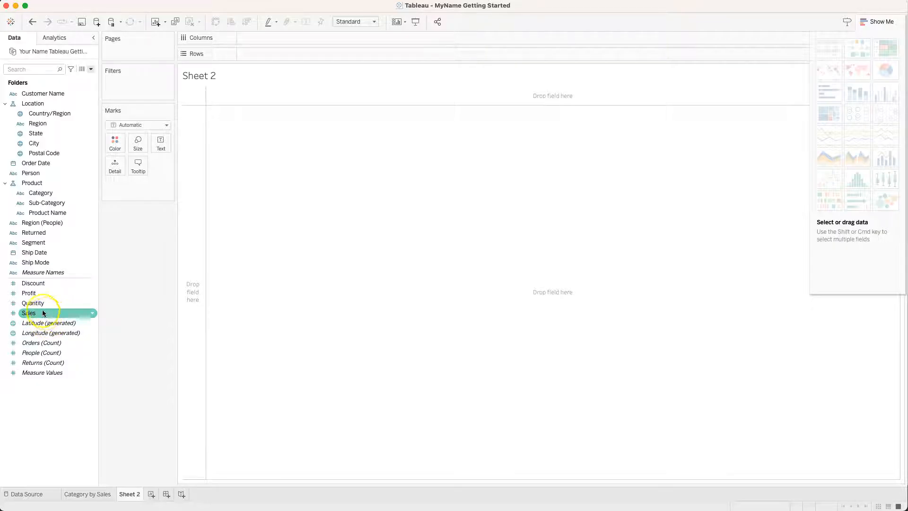
# Step: Plot Sales against Profit on Sheet 2, with Profit on Columns and Sales on Rows
pyautogui.moveTo(42, 297)
pyautogui.mouseDown()
pyautogui.moveTo(191, 222)
pyautogui.moveTo(281, 40)
pyautogui.mouseUp()
pyautogui.moveTo(36, 313)
pyautogui.mouseDown()
pyautogui.moveTo(231, 129)
pyautogui.moveTo(260, 58)
pyautogui.mouseUp()
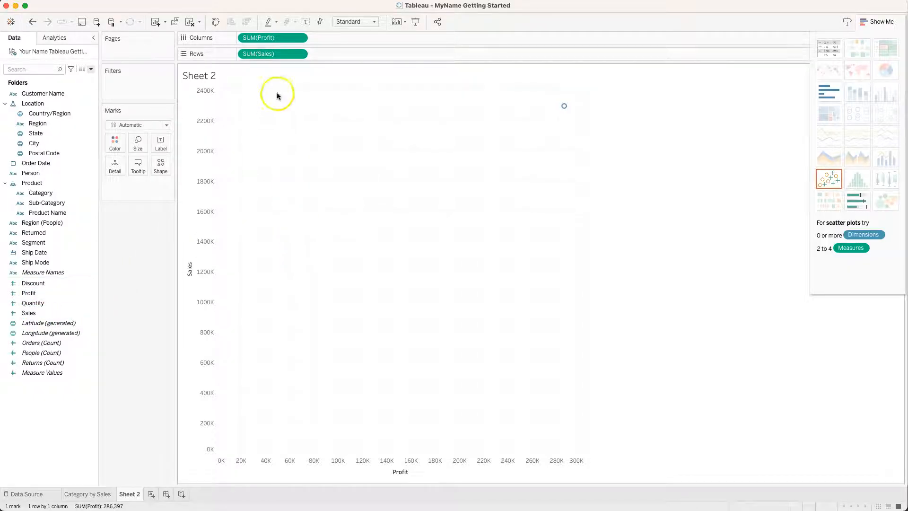
pyautogui.moveTo(566, 109)
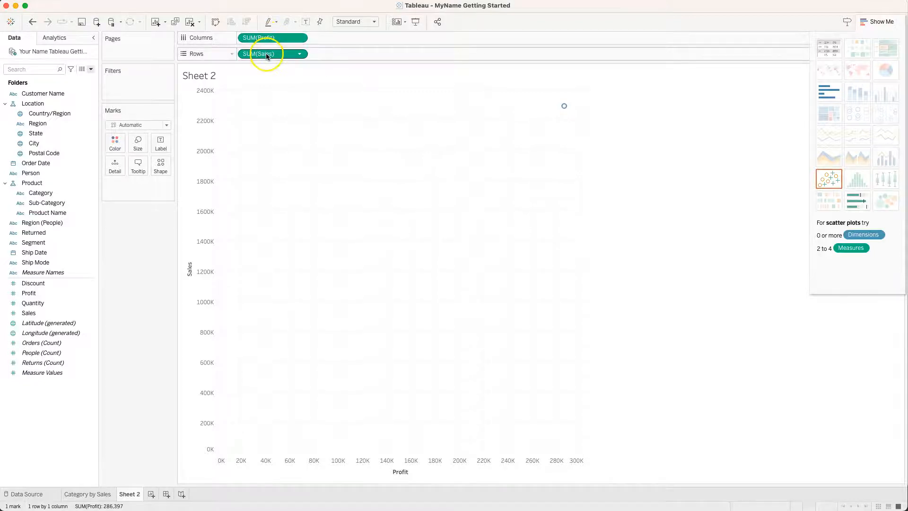
# Step: Review the Sales and Profit columns in the Orders source data and the Category by Sales sheet, and return to Sheet 2
pyautogui.click(28, 494)
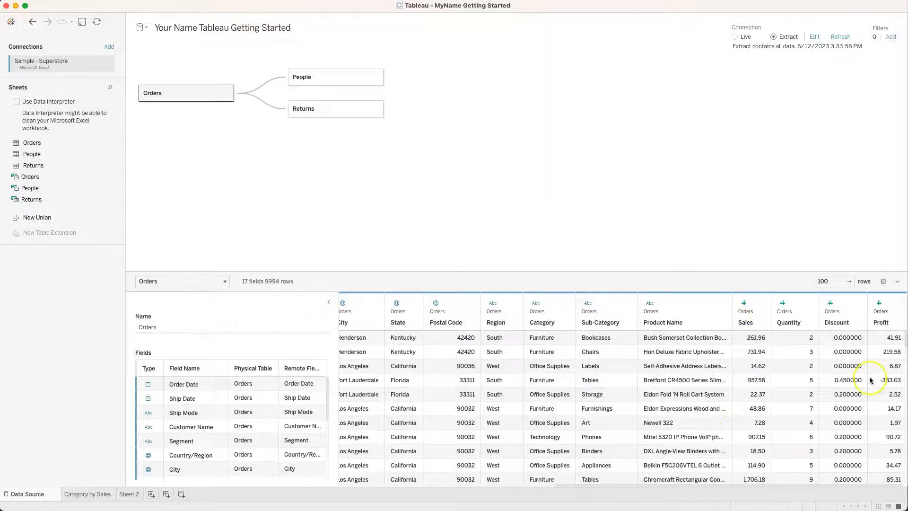
pyautogui.hscroll(-2, 882, 396)
pyautogui.moveTo(882, 395); pyautogui.dragTo(871, 421)
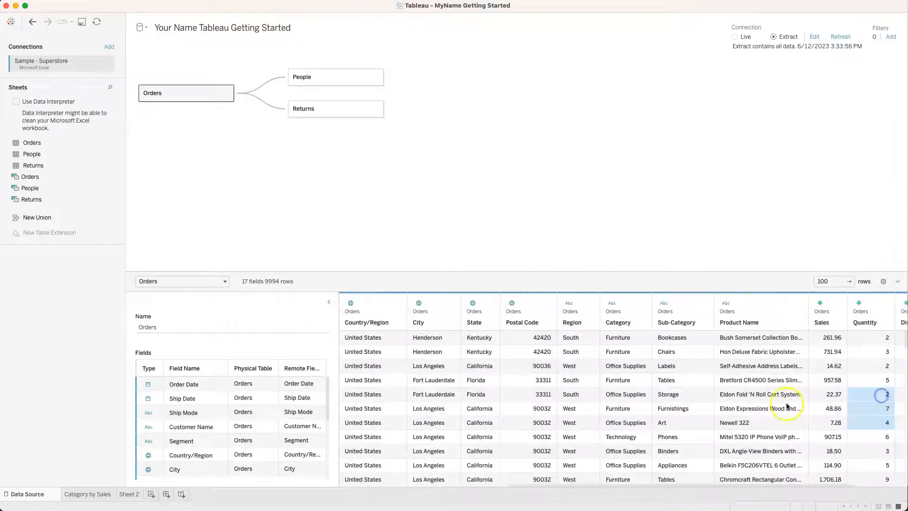
pyautogui.click(616, 482)
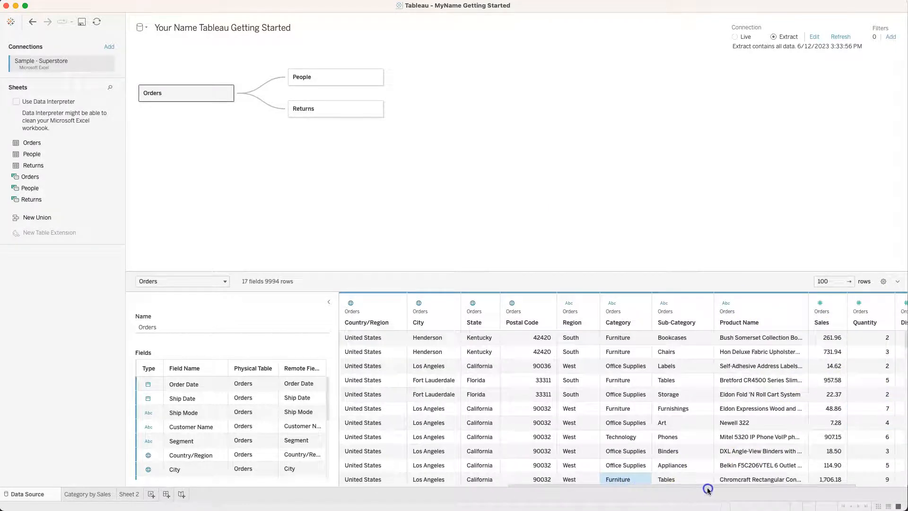
pyautogui.moveTo(720, 484); pyautogui.dragTo(790, 485)
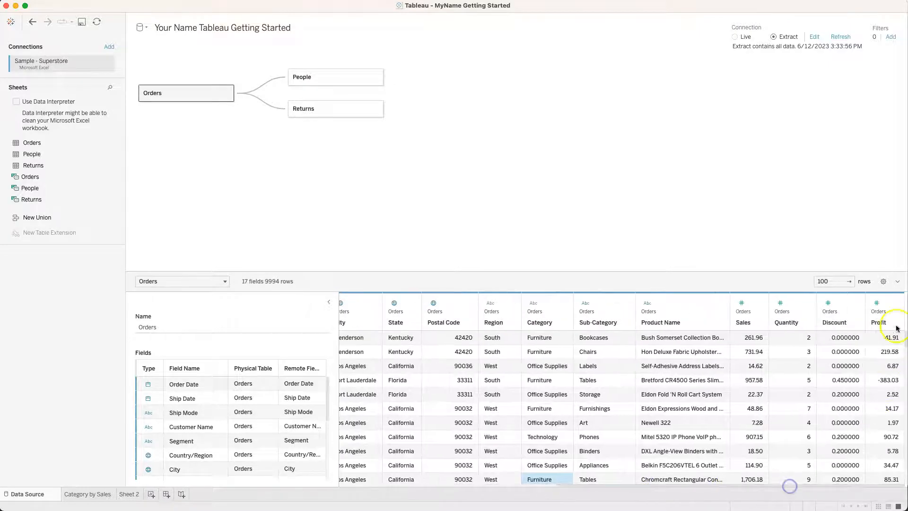
pyautogui.click(96, 492)
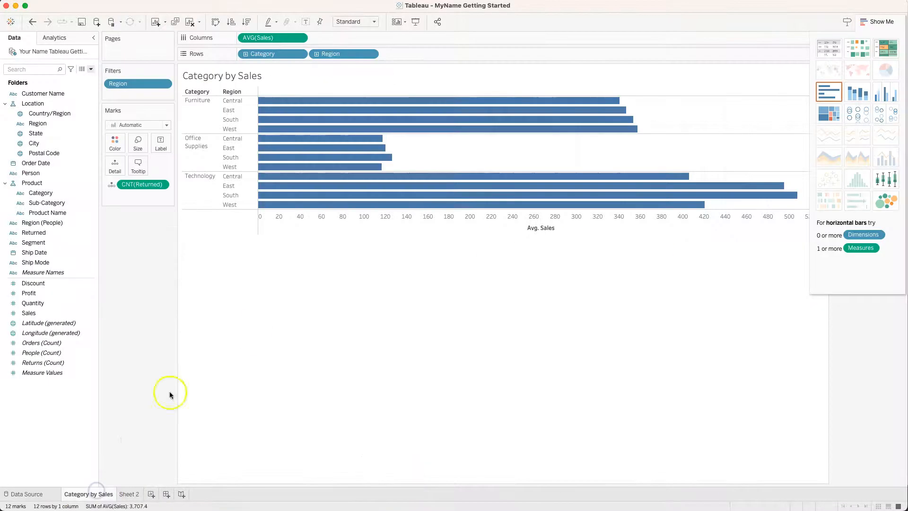
pyautogui.click(129, 494)
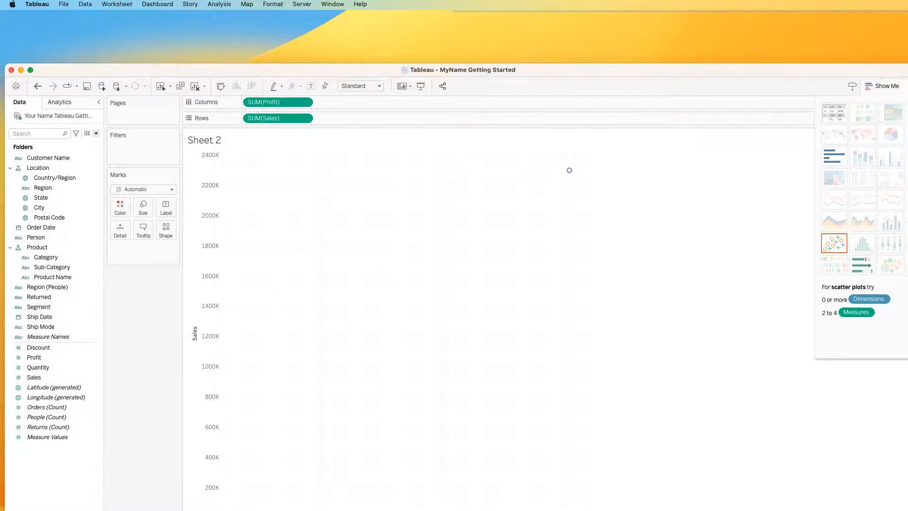
# Step: Turn off Aggregate Measures so the scatter plot shows individual records
pyautogui.click(220, 5)
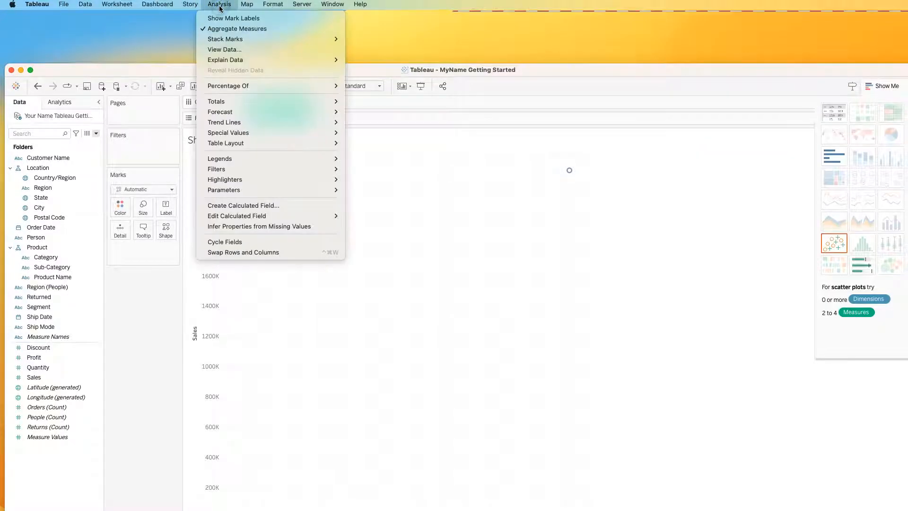
pyautogui.click(230, 29)
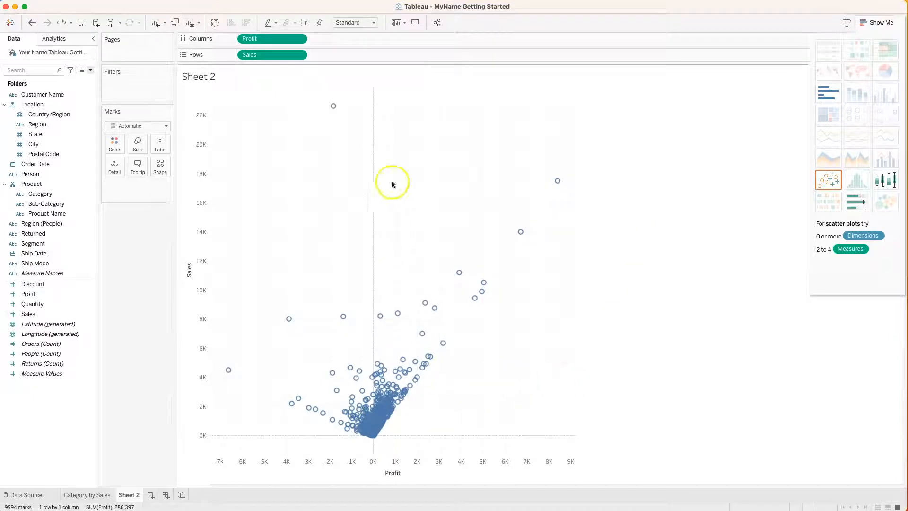
# Step: Compare individual scatter plot points with the Sales and Profit values in the Orders source data, and return to Sheet 2
pyautogui.moveTo(522, 232)
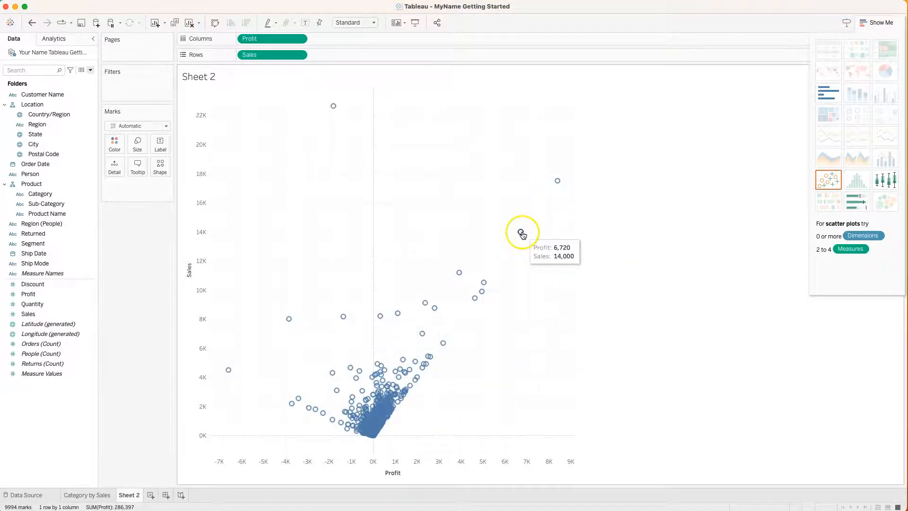
pyautogui.click(22, 495)
pyautogui.moveTo(642, 487); pyautogui.dragTo(658, 487)
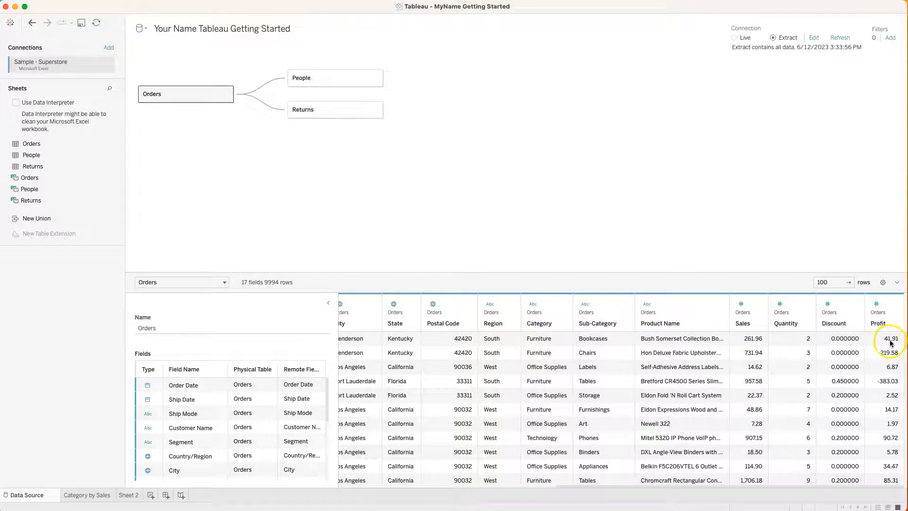
pyautogui.click(134, 497)
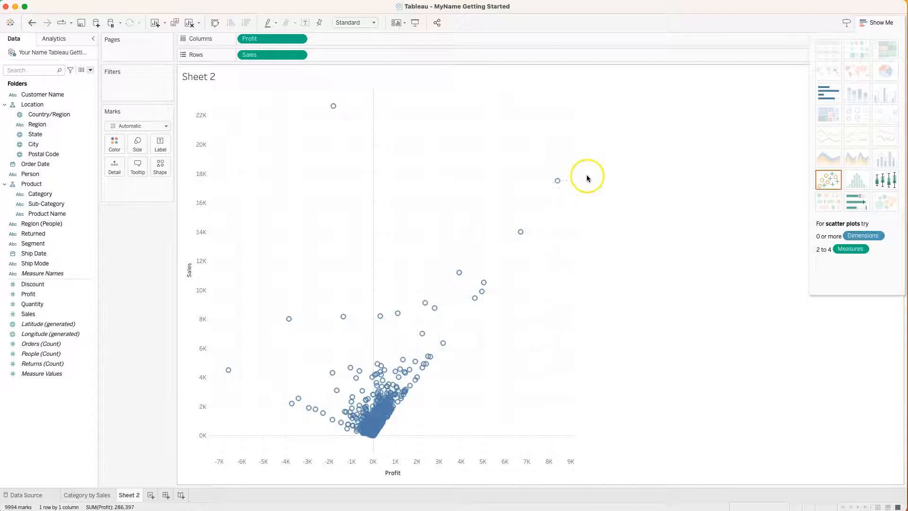
pyautogui.moveTo(350, 138)
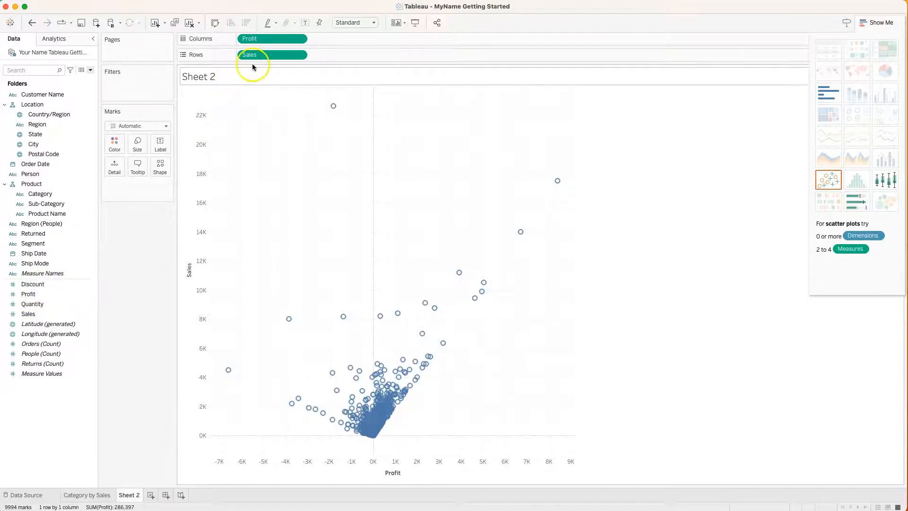
# Step: Replace Profit with Discount on Columns
pyautogui.moveTo(269, 40); pyautogui.dragTo(122, 284)
pyautogui.click(45, 292)
pyautogui.moveTo(41, 284); pyautogui.dragTo(278, 40)
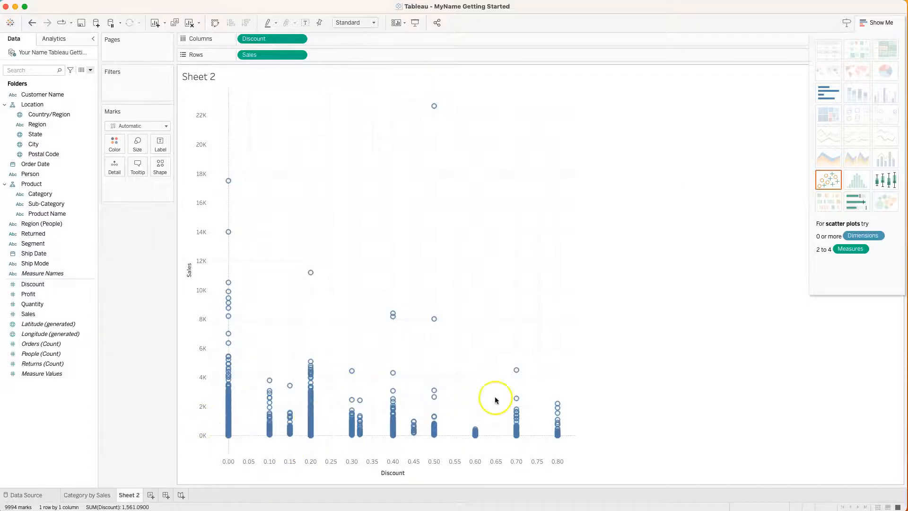
# Step: Examine the discount points and check the Discount column in the source data, and return to Sheet 2
pyautogui.moveTo(227, 437)
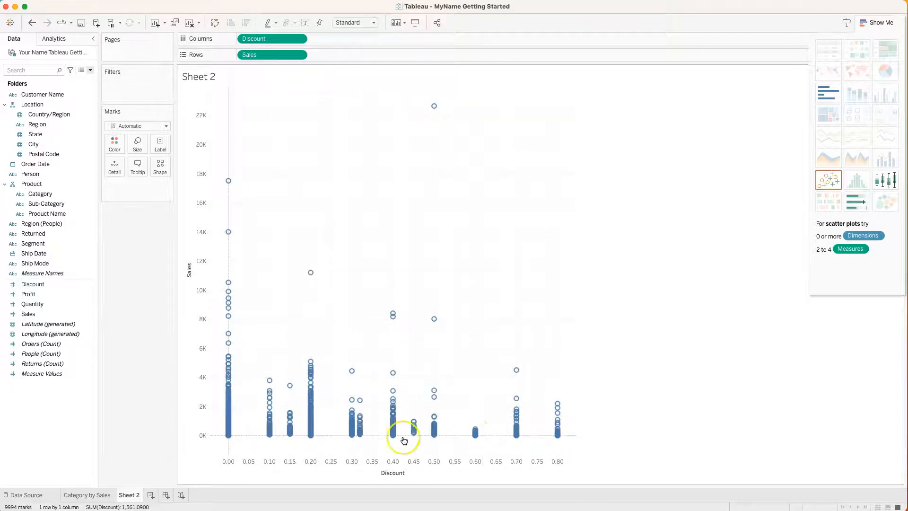
pyautogui.click(27, 495)
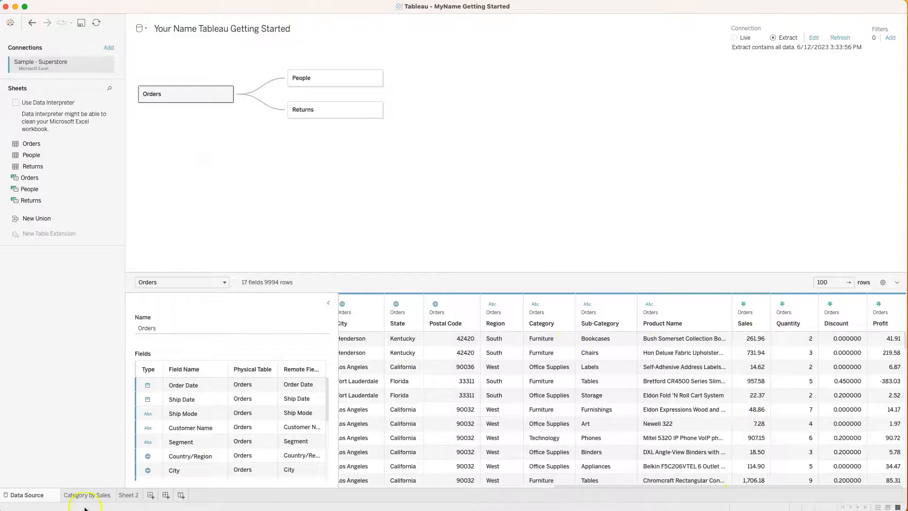
pyautogui.click(98, 497)
pyautogui.click(128, 495)
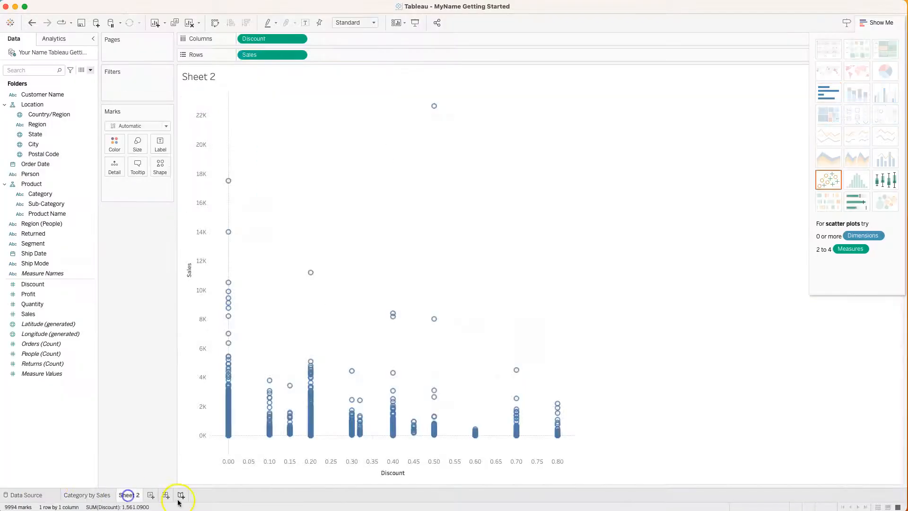
# Step: Replace Sales with Profit on Rows, keeping Discount on Columns
pyautogui.moveTo(264, 55); pyautogui.dragTo(147, 245)
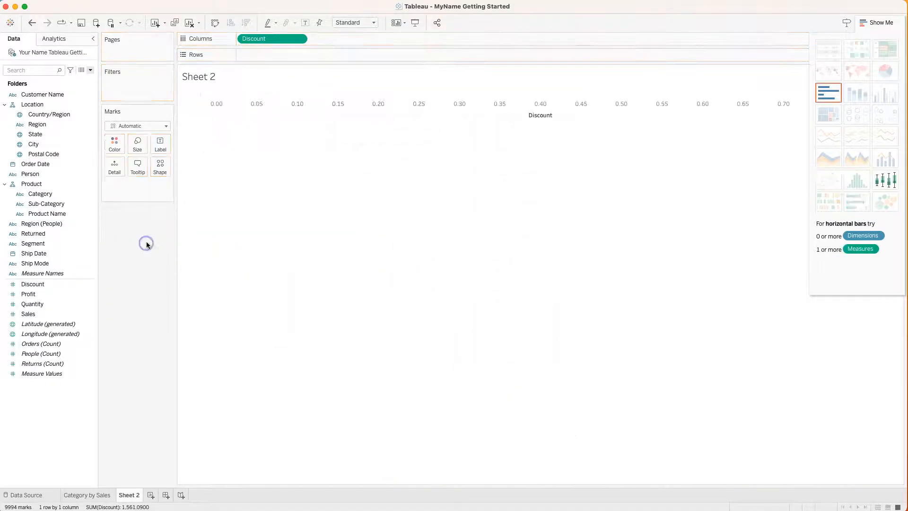
pyautogui.moveTo(271, 40); pyautogui.dragTo(231, 52)
pyautogui.click(32, 314)
pyautogui.moveTo(28, 294); pyautogui.dragTo(249, 56)
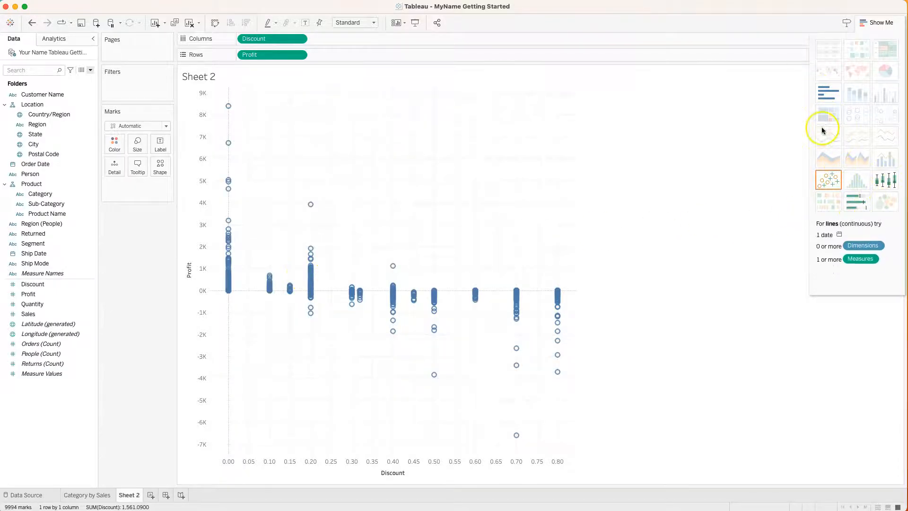
# Step: Try horizontal-bar and box-and-whisker charts, and restore the scatter plot with Discount on Columns and Profit on Rows
pyautogui.click(857, 201)
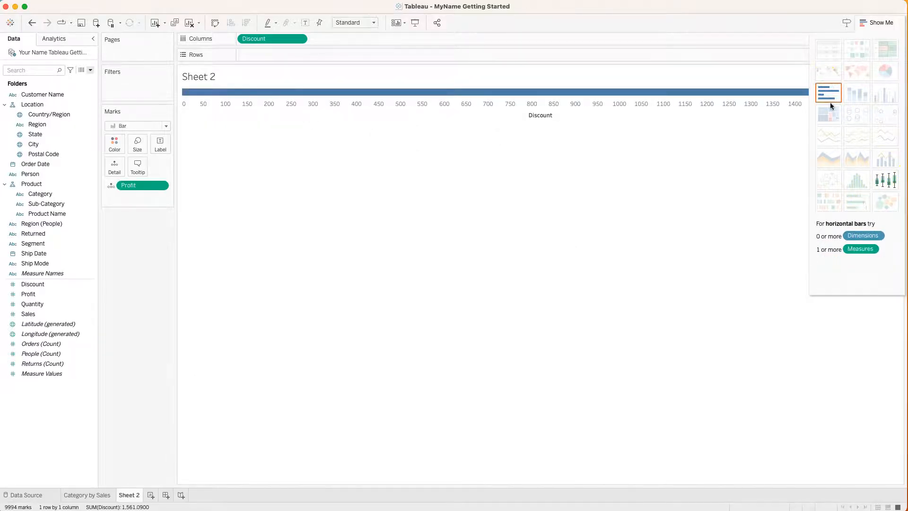
pyautogui.click(890, 183)
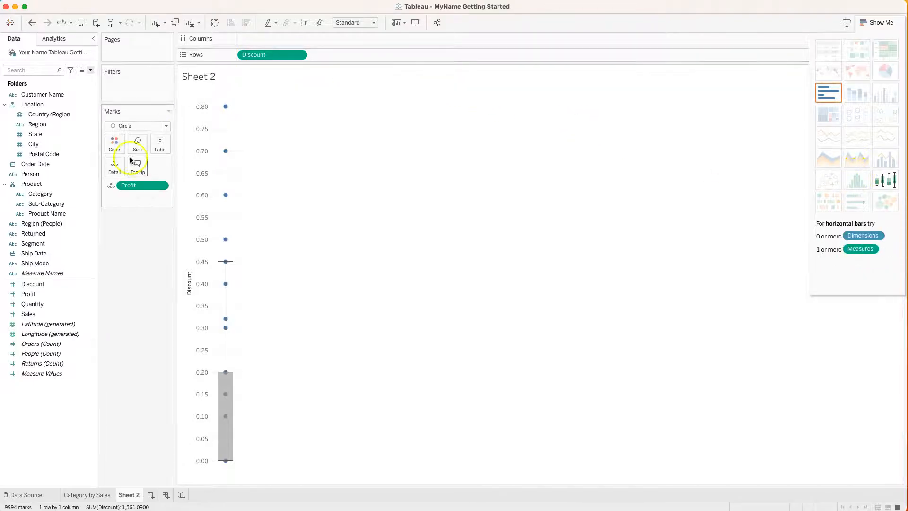
pyautogui.moveTo(135, 194); pyautogui.dragTo(272, 42)
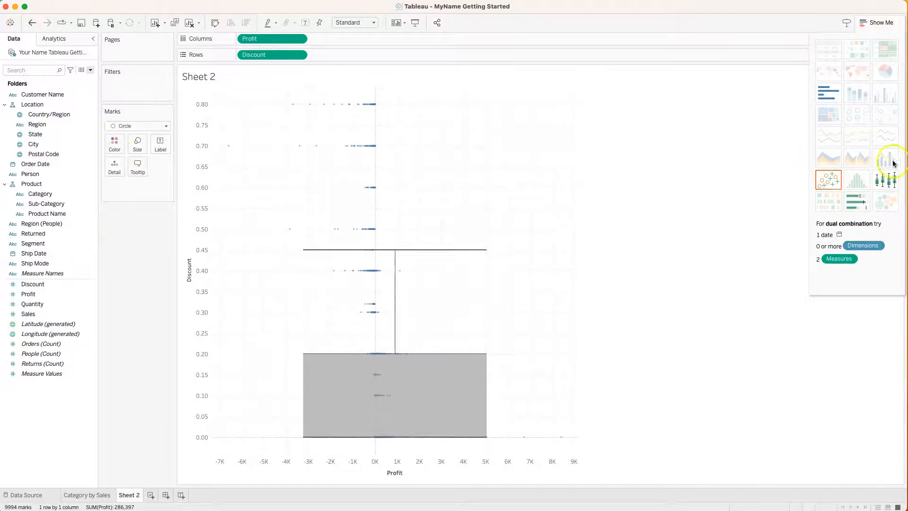
pyautogui.click(828, 182)
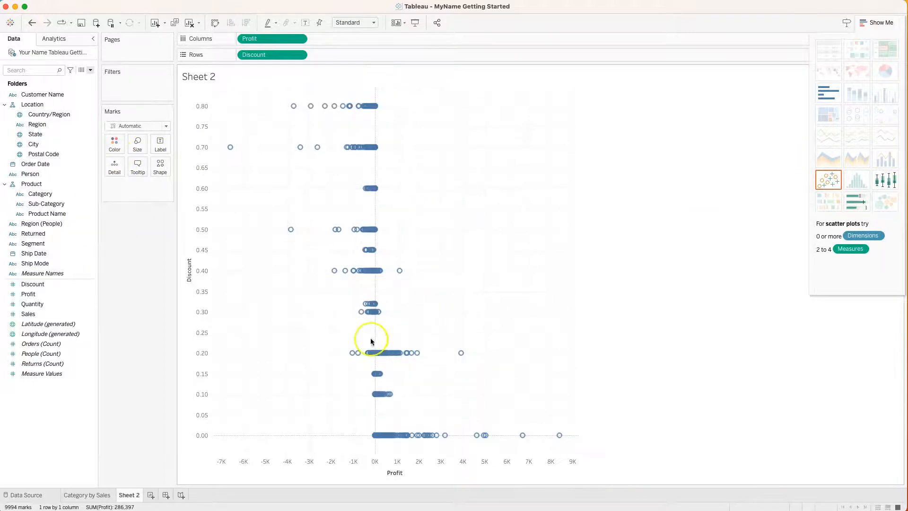
pyautogui.click(214, 22)
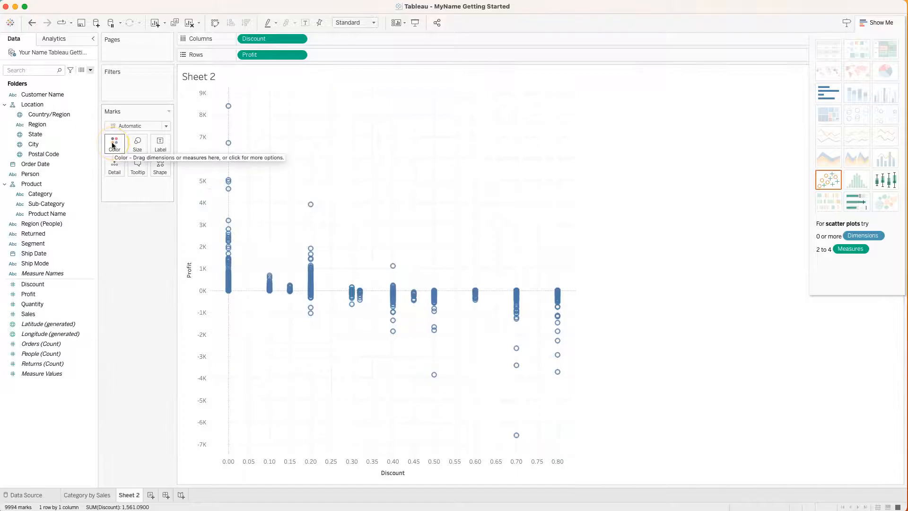
# Step: Try swapping the rows and columns of the scatter plot, and undo the swap
pyautogui.moveTo(228, 107)
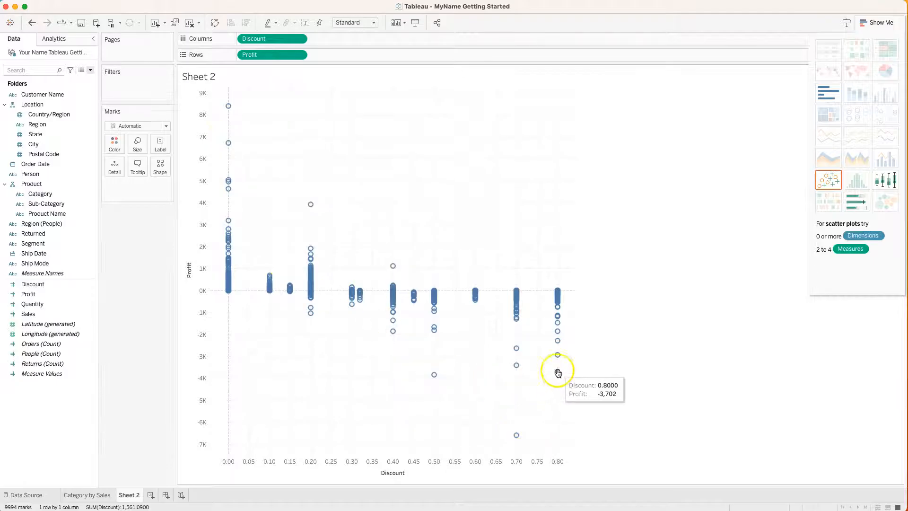
pyautogui.press('ctrl+super+w')
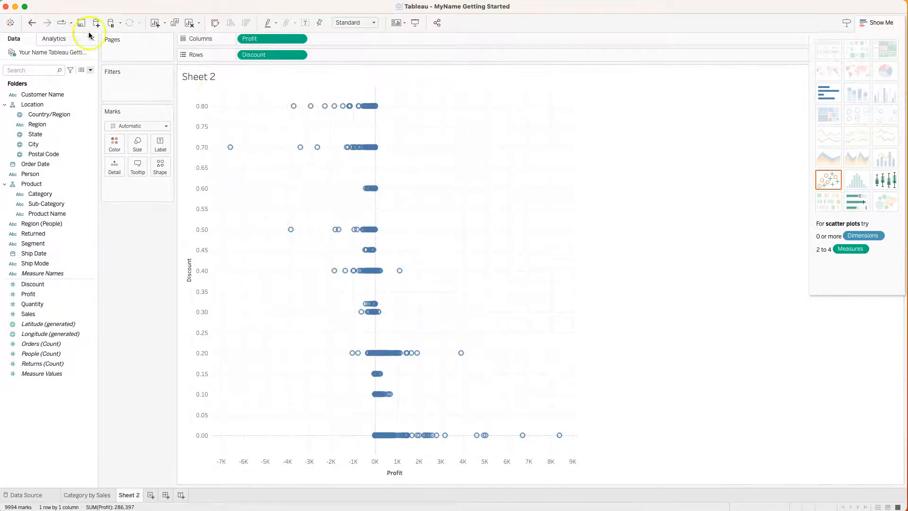
pyautogui.click(32, 23)
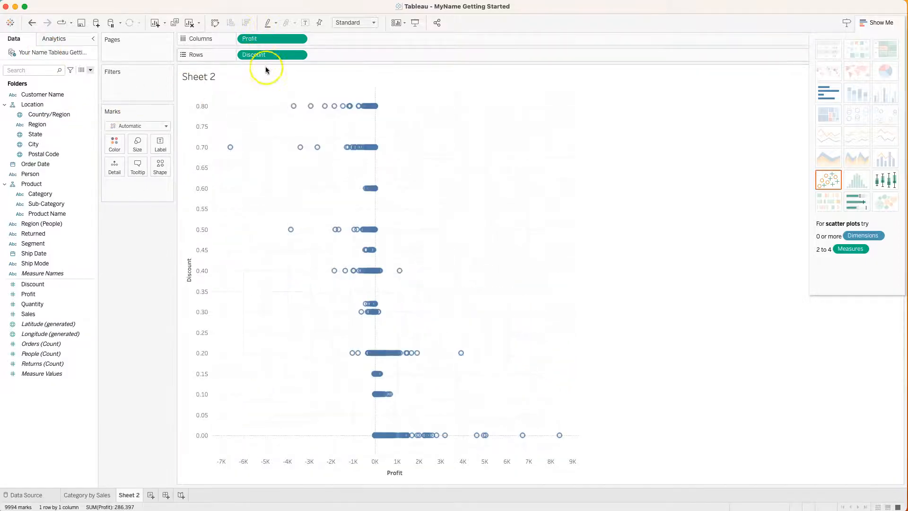
pyautogui.click(32, 23)
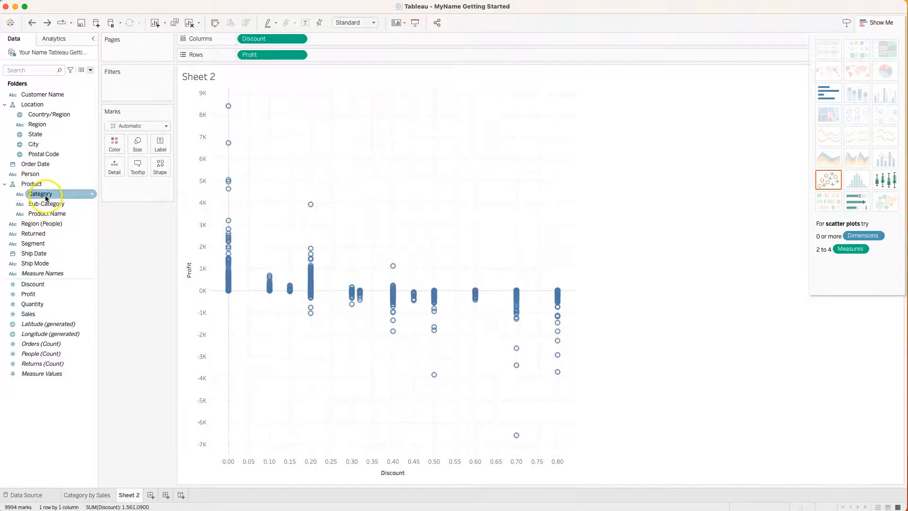
# Step: Add a Category filter to the sheet with all three categories included
pyautogui.moveTo(44, 194); pyautogui.dragTo(118, 89)
pyautogui.click(381, 279)
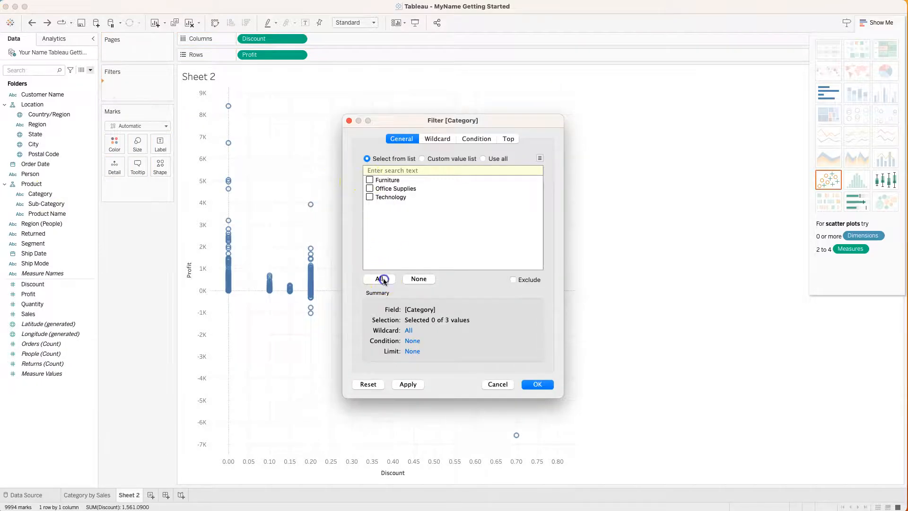
pyautogui.click(538, 384)
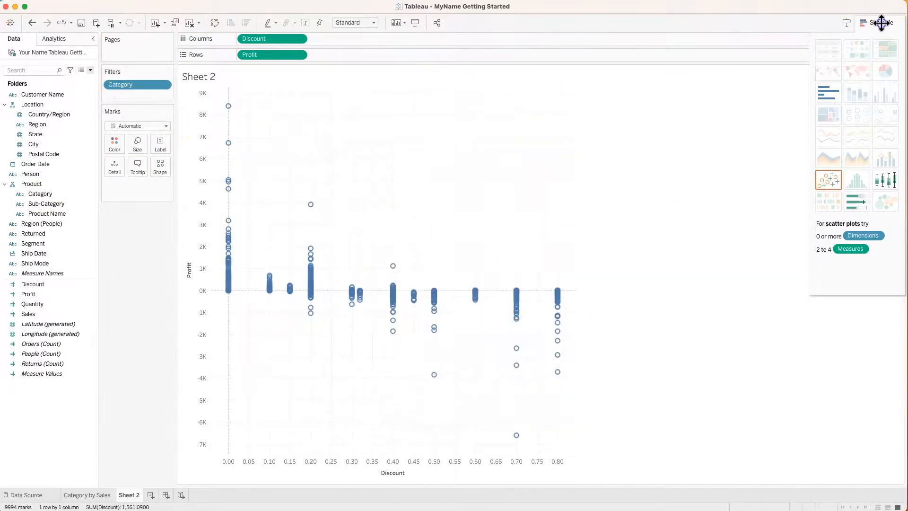
# Step: Hide the Show Me chart list and display the Category filter control beside the view
pyautogui.click(881, 22)
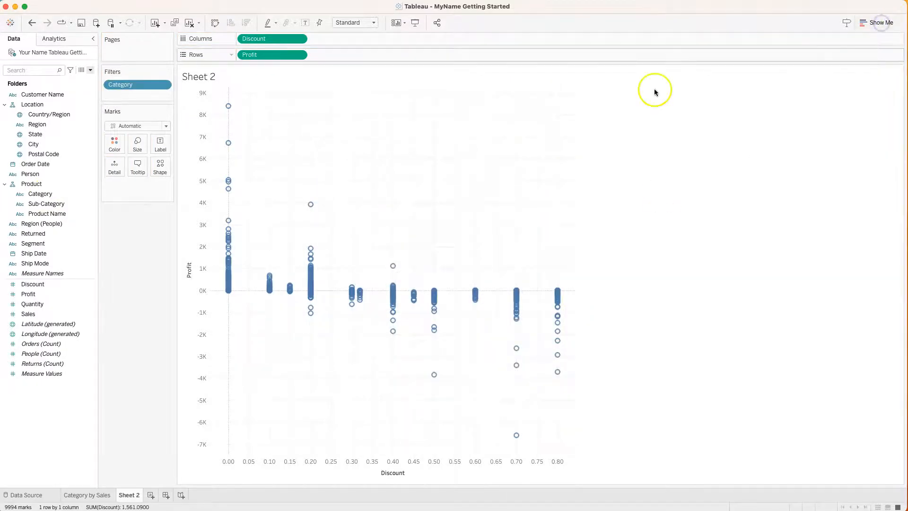
pyautogui.click(165, 86)
pyautogui.click(150, 108)
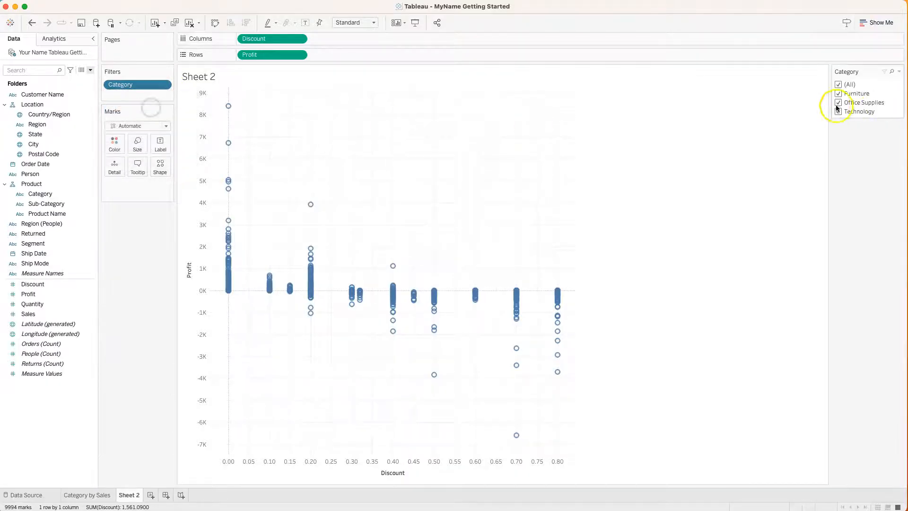
# Step: Filter the scatter plot to only Furniture, only Office Supplies and only Technology in turn to compare the categories
pyautogui.click(839, 85)
pyautogui.click(838, 93)
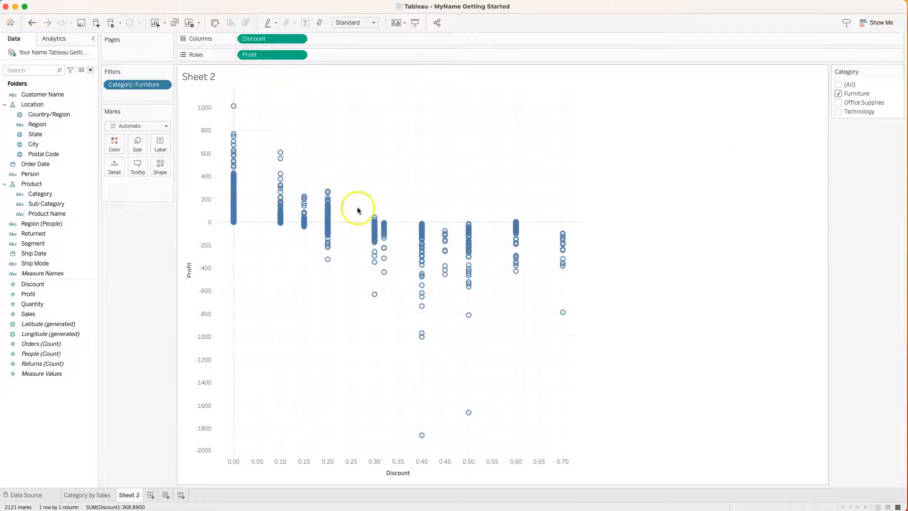
pyautogui.click(839, 102)
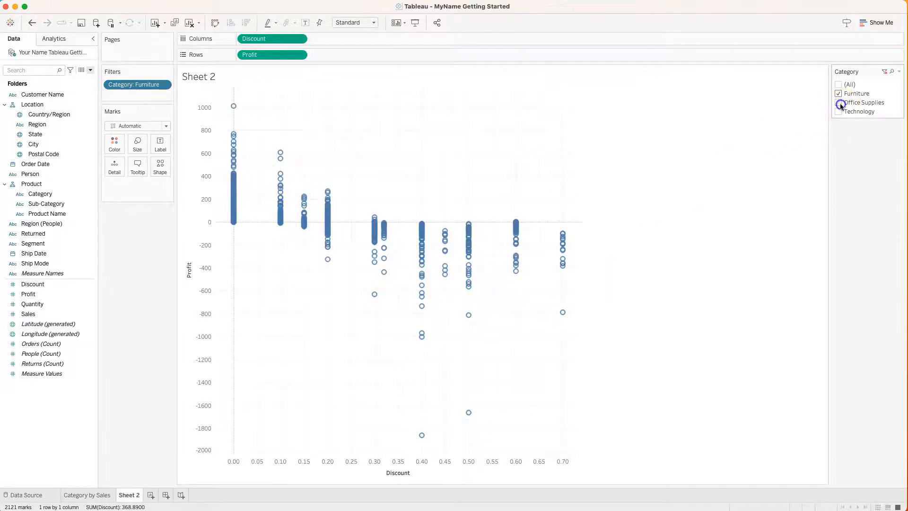
pyautogui.click(839, 94)
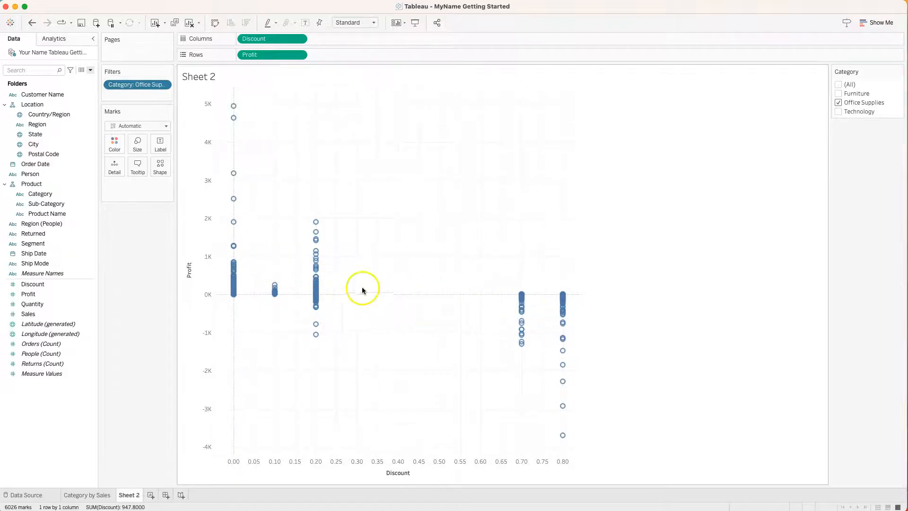
pyautogui.click(838, 103)
pyautogui.click(838, 111)
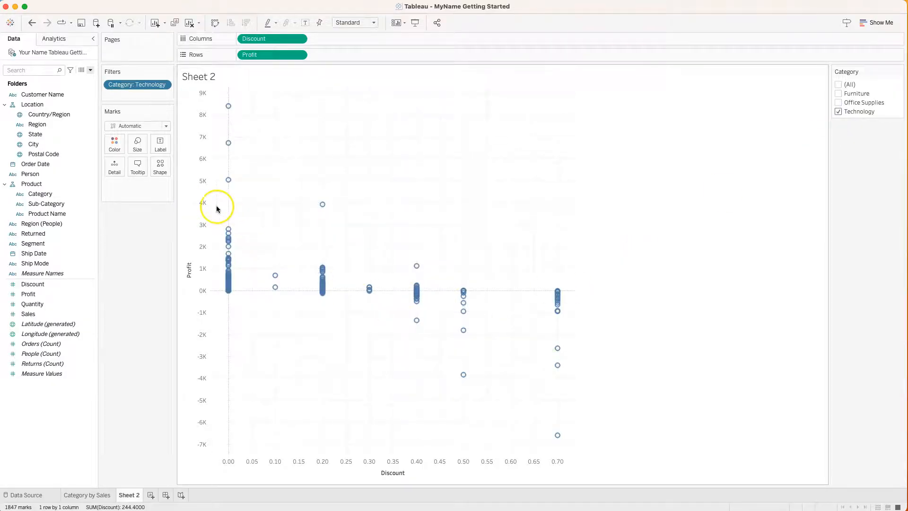
# Step: Add a linear trend line to the discount–profit scatter plot and inspect its equation and fit statistics
pyautogui.click(54, 39)
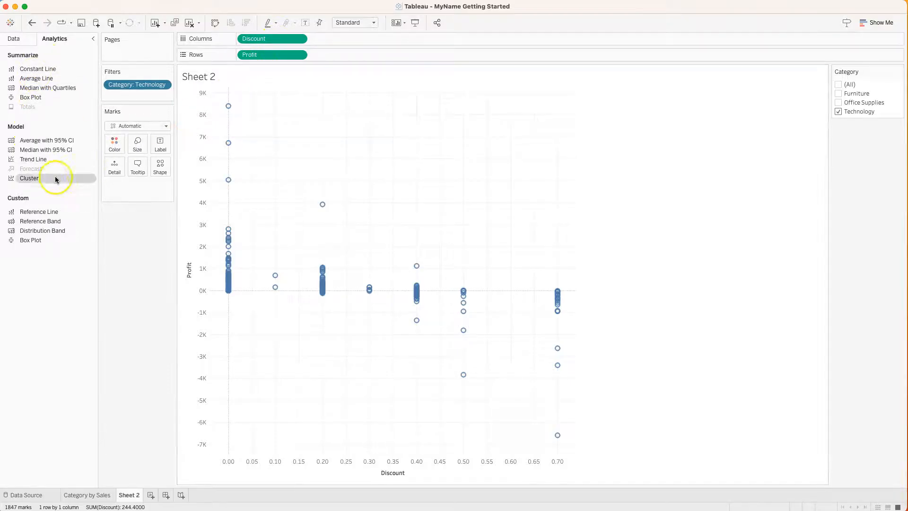
pyautogui.moveTo(34, 160); pyautogui.dragTo(268, 107)
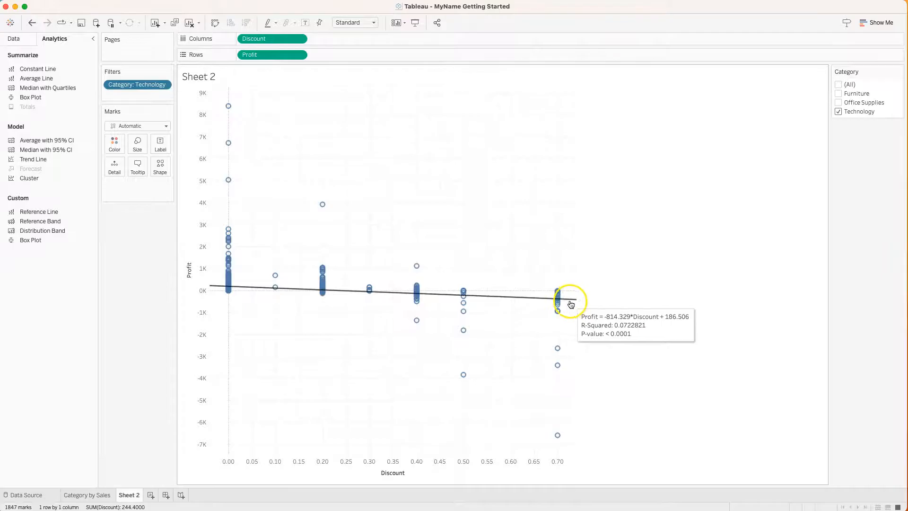
pyautogui.moveTo(558, 316)
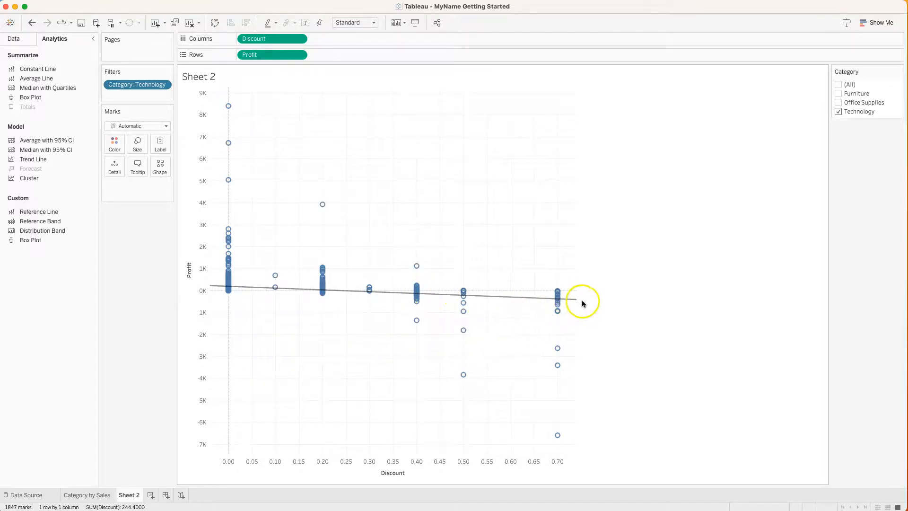
# Step: Compare the trend line for Office Supplies, Furniture and Technology separately, and restore all categories to inspect the overall trend line
pyautogui.click(840, 112)
pyautogui.click(838, 102)
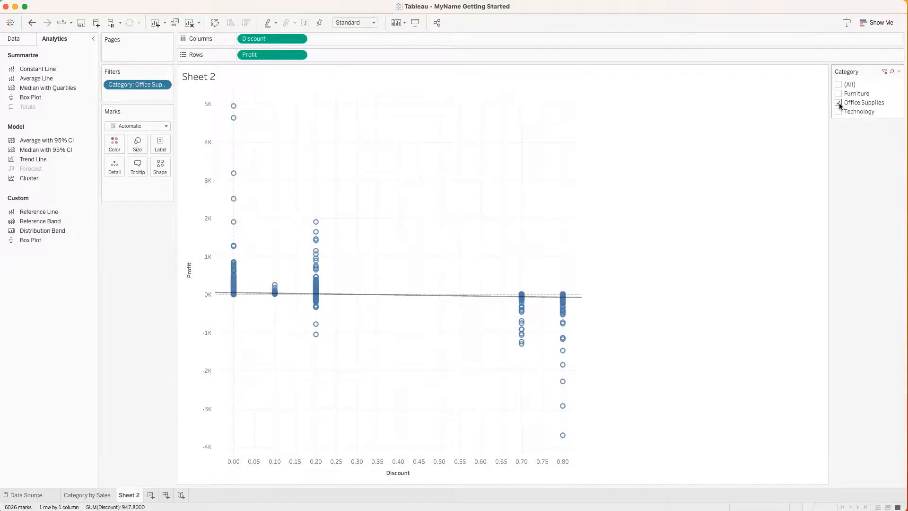
pyautogui.click(839, 103)
pyautogui.click(839, 94)
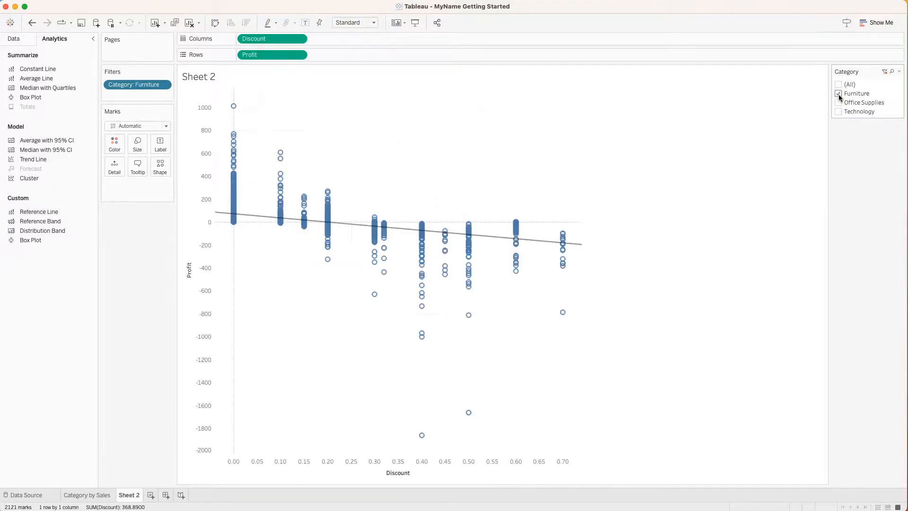
pyautogui.click(838, 94)
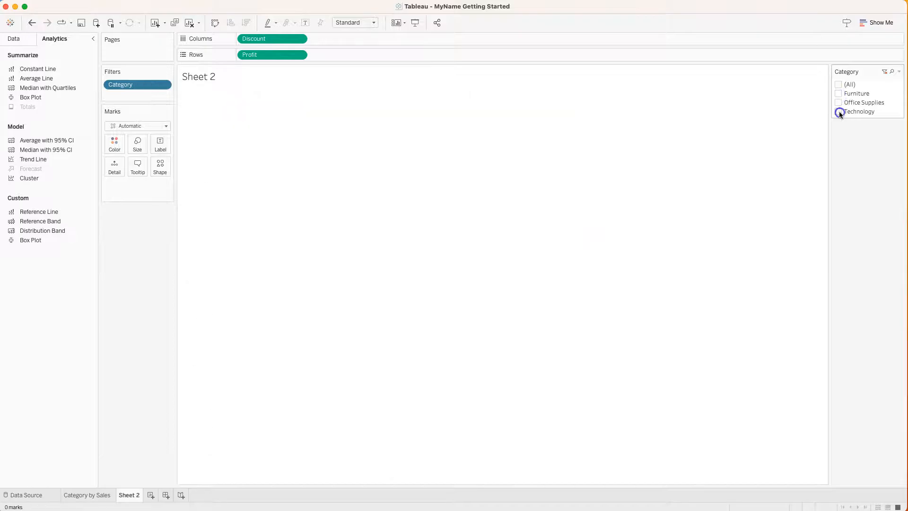
pyautogui.click(840, 112)
pyautogui.click(839, 95)
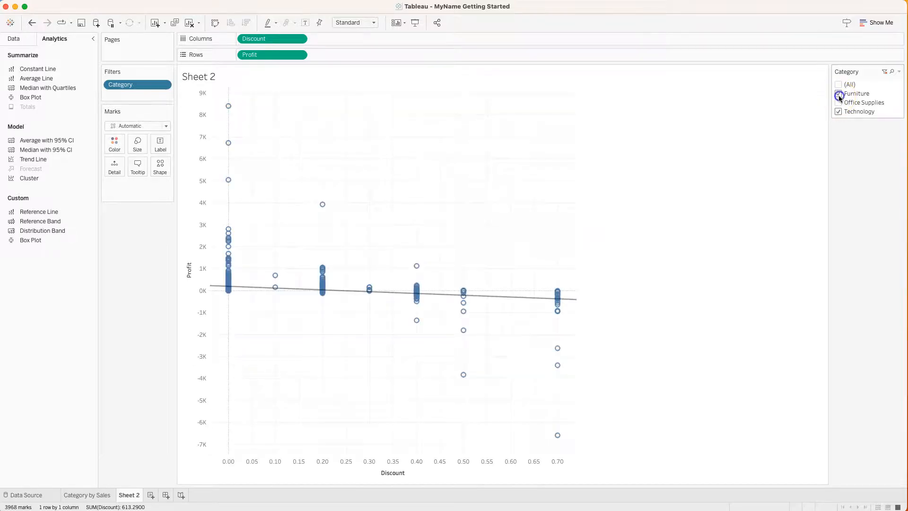
pyautogui.click(839, 111)
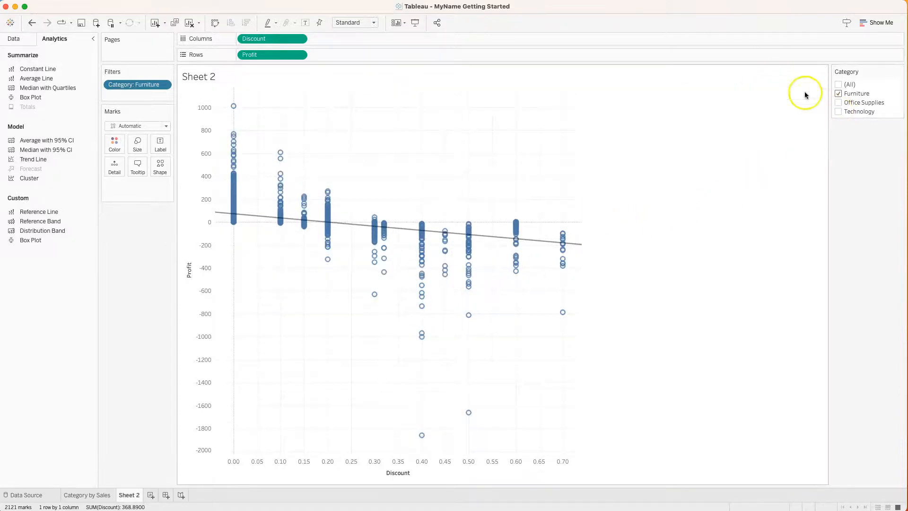
pyautogui.click(838, 84)
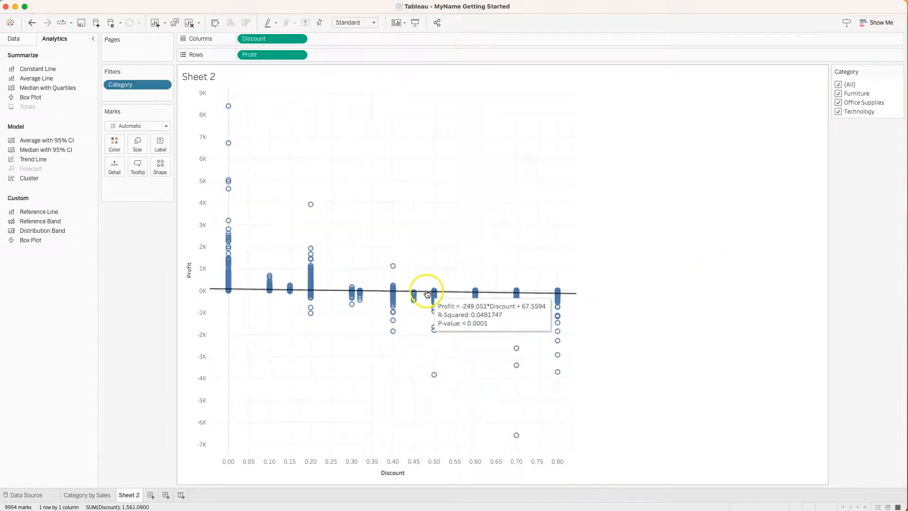
pyautogui.moveTo(229, 111)
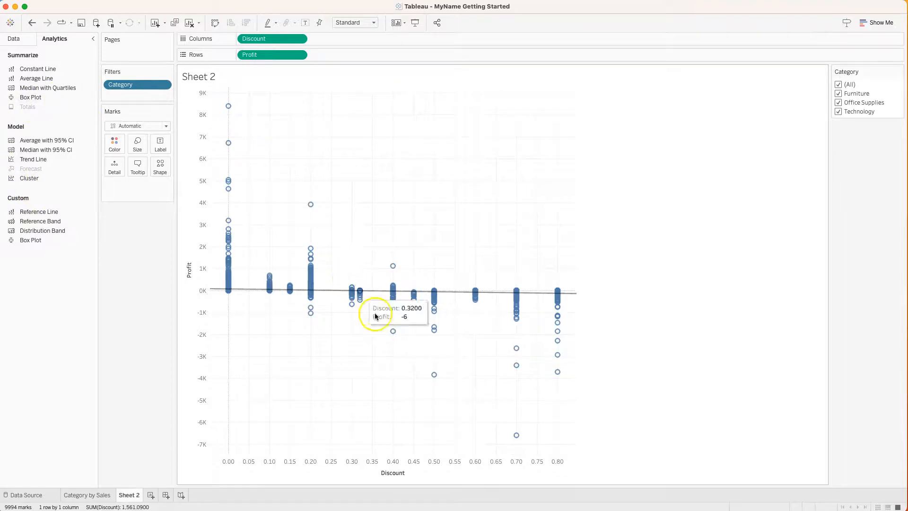
# Step: Add a Profit filter that limits the range of values to -3,000 through 3,000
pyautogui.click(19, 40)
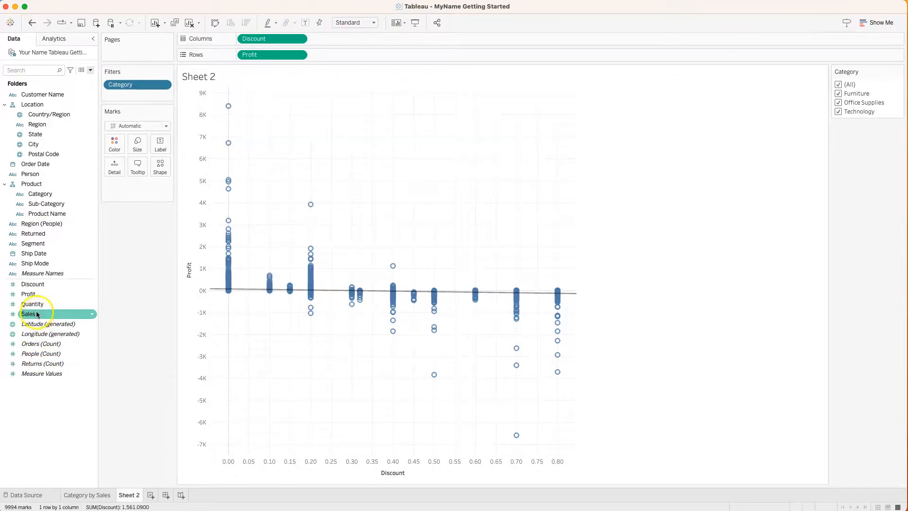
pyautogui.moveTo(30, 295); pyautogui.dragTo(136, 93)
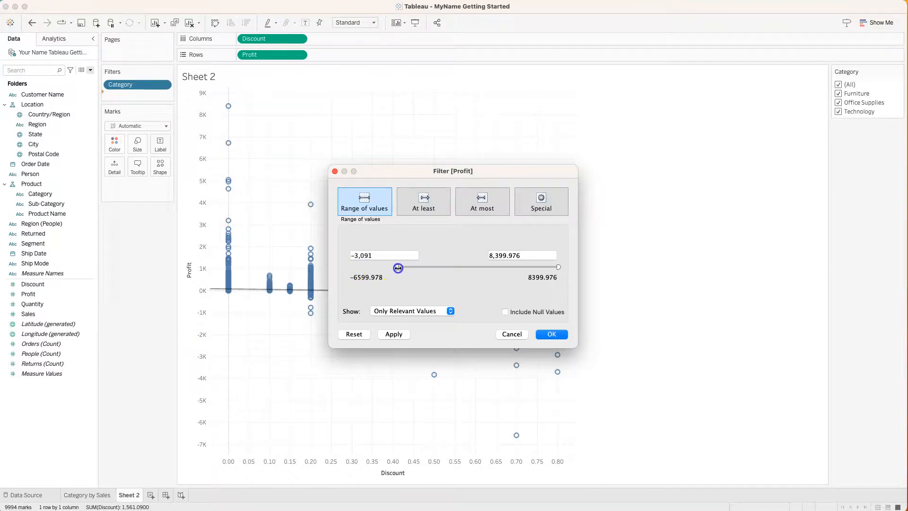
pyautogui.click(371, 254)
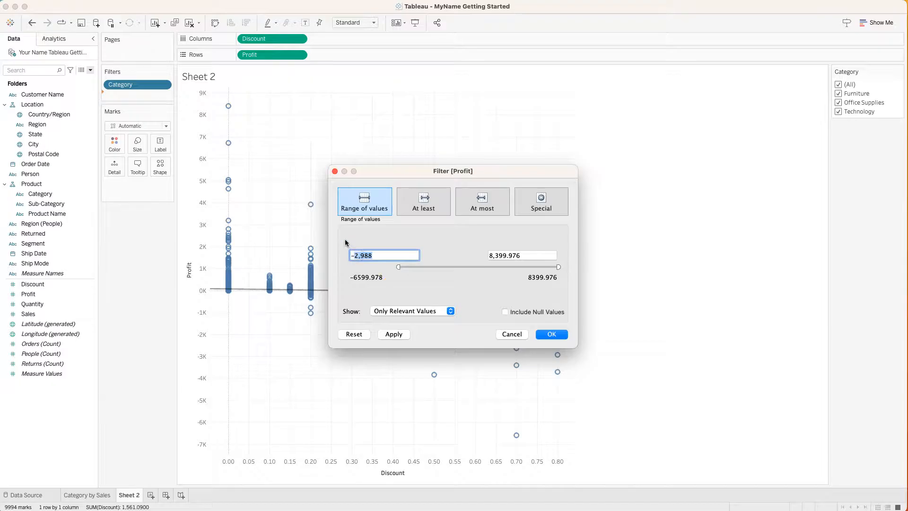
pyautogui.press('Tab')
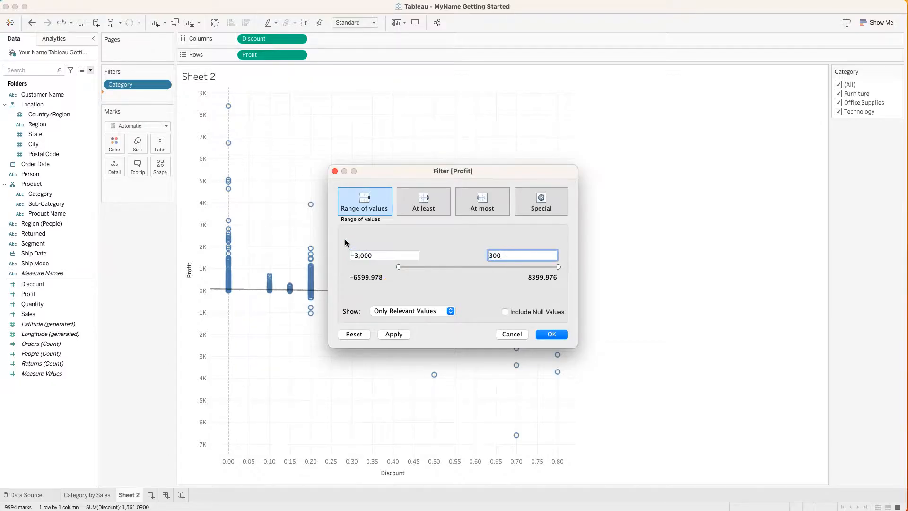
pyautogui.press('Tab')
pyautogui.click(551, 335)
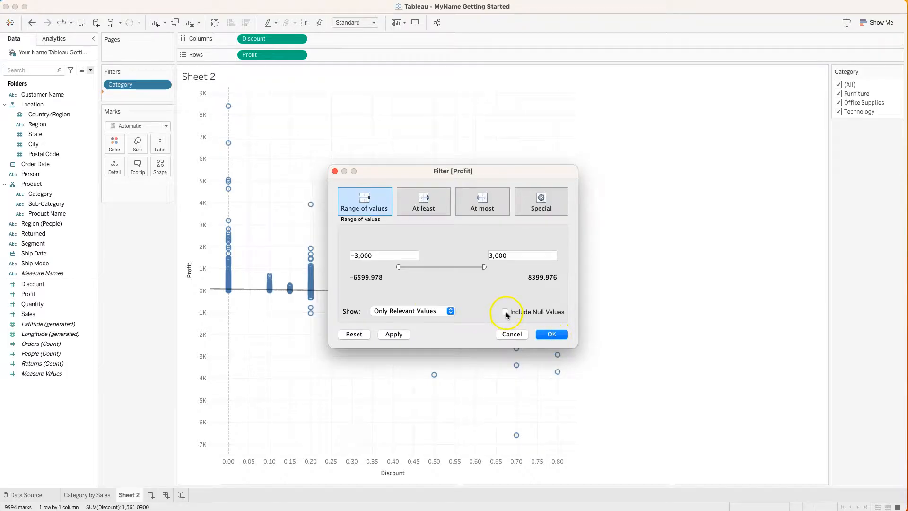
pyautogui.click(551, 334)
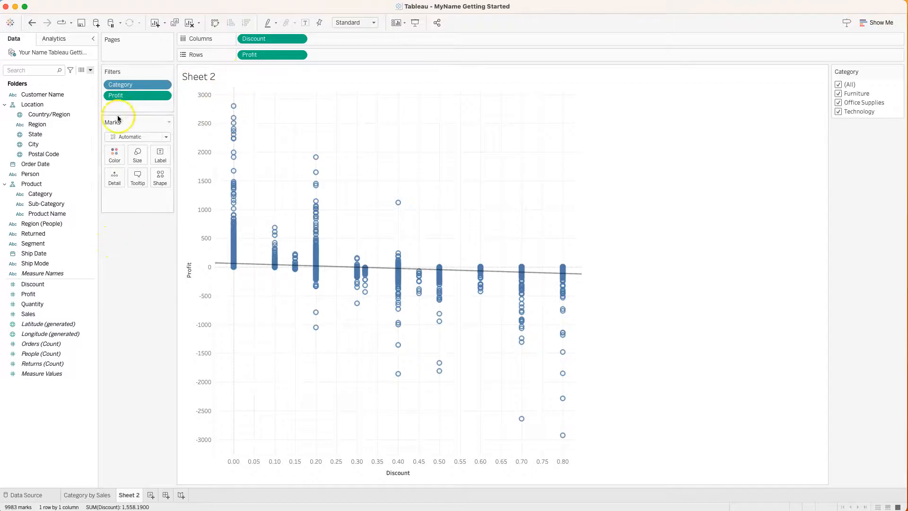
# Step: Distinguish the marks by shape according to Region and inspect individual points at the 0.20 and 0.00 discounts
pyautogui.click(38, 126)
pyautogui.moveTo(38, 128); pyautogui.dragTo(159, 178)
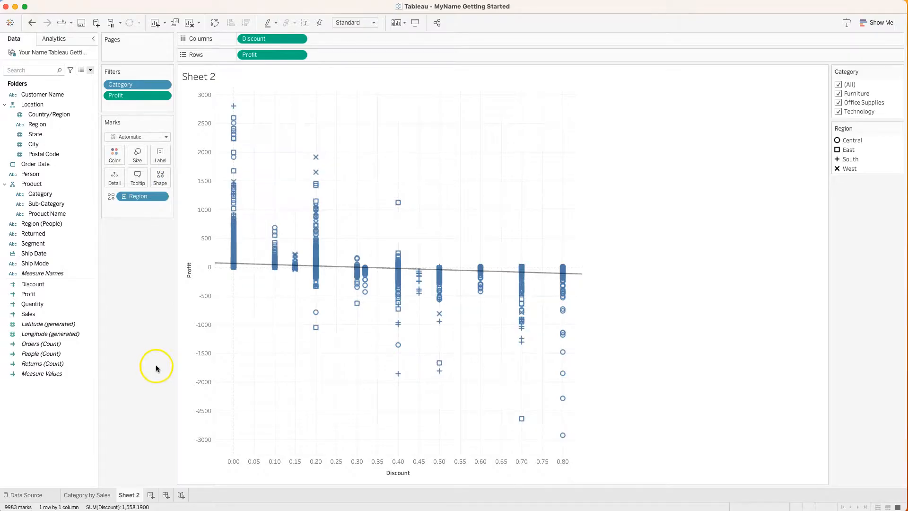
pyautogui.moveTo(318, 178)
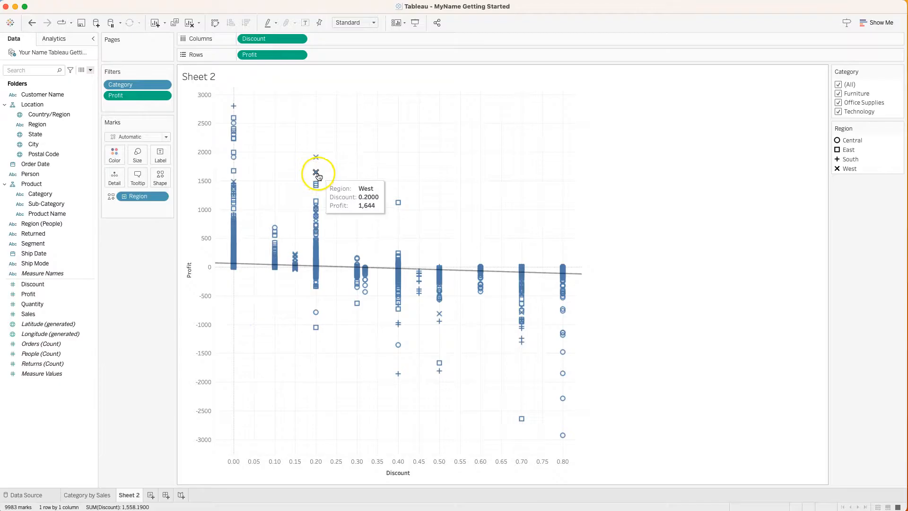
pyautogui.moveTo(317, 162)
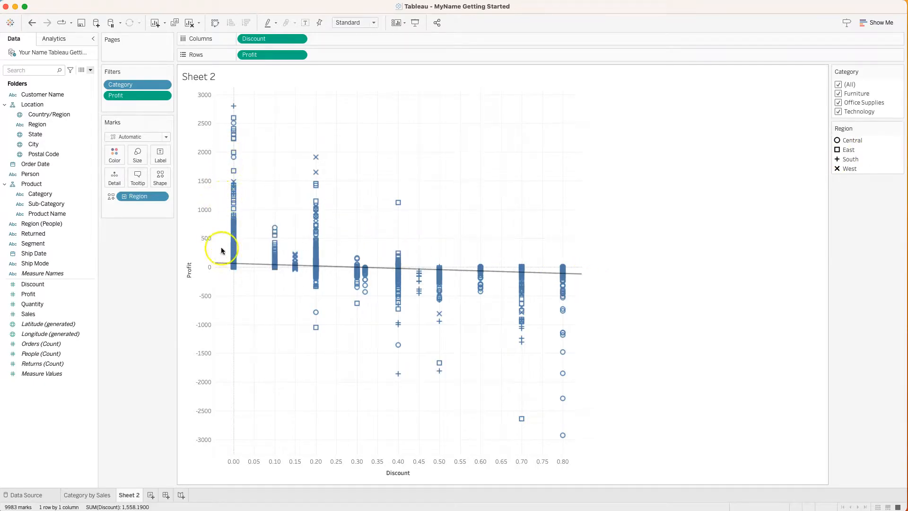
pyautogui.moveTo(235, 233)
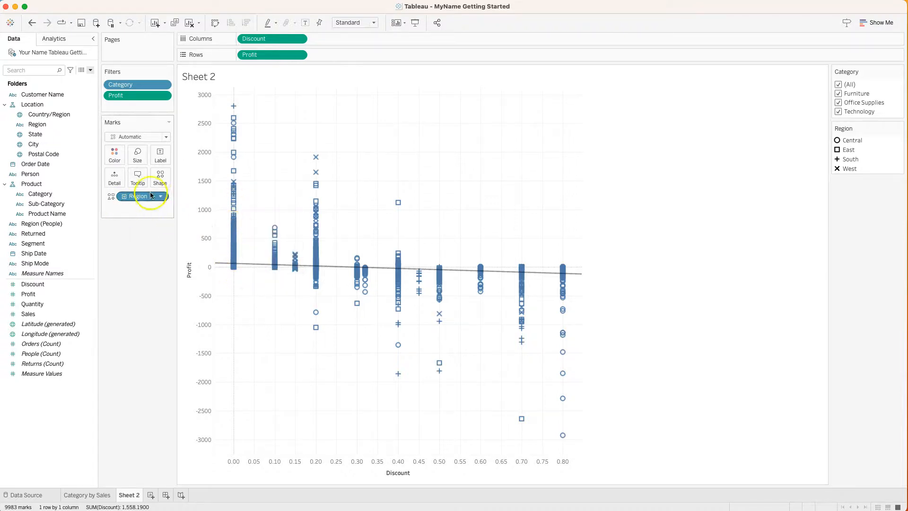
# Step: Change the Region encoding from shape to color and inspect points and regional trend lines across the discount levels
pyautogui.moveTo(138, 198); pyautogui.dragTo(119, 160)
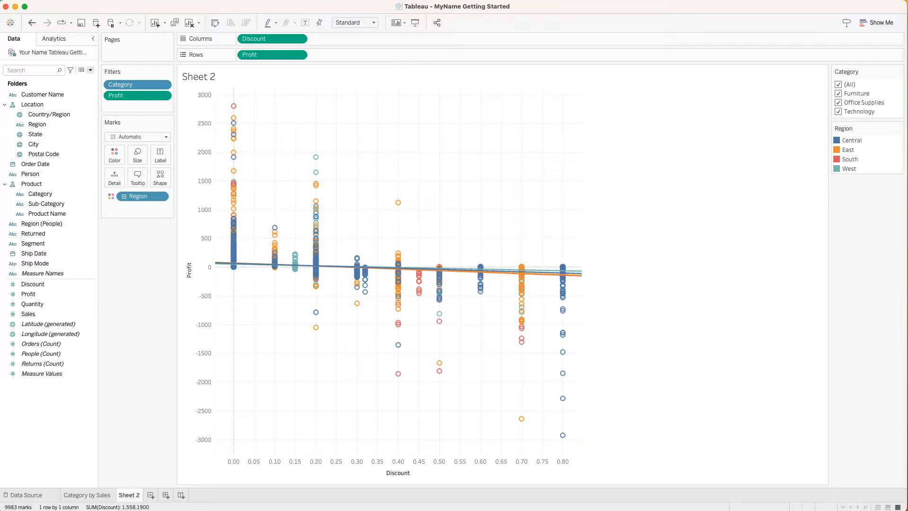
pyautogui.moveTo(520, 305)
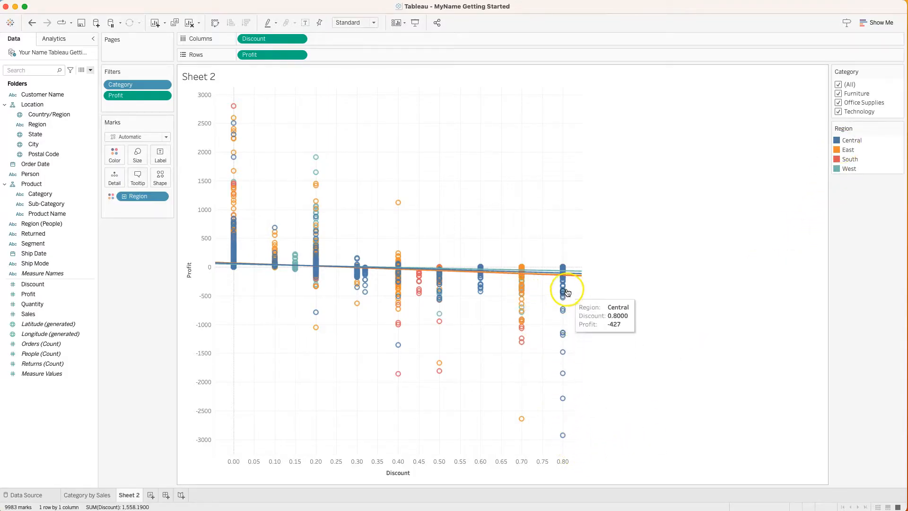
pyautogui.moveTo(565, 275)
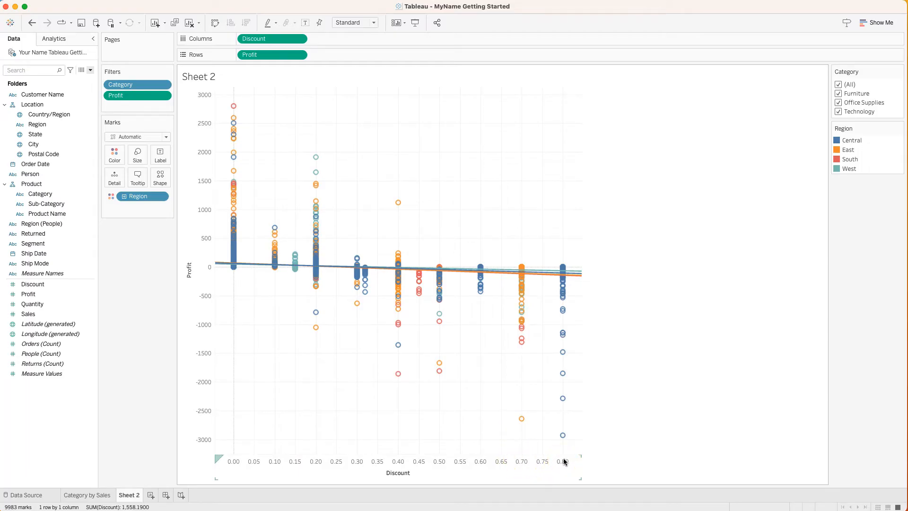
pyautogui.moveTo(442, 302)
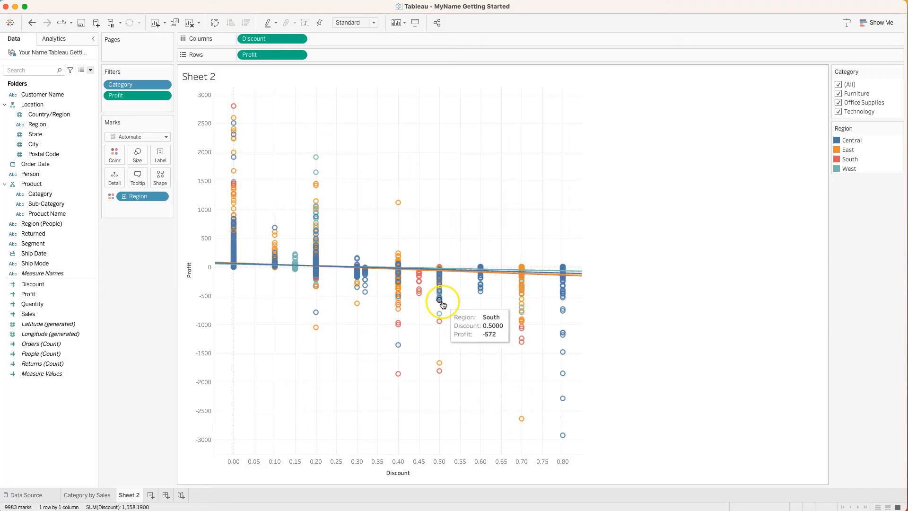
pyautogui.moveTo(339, 269)
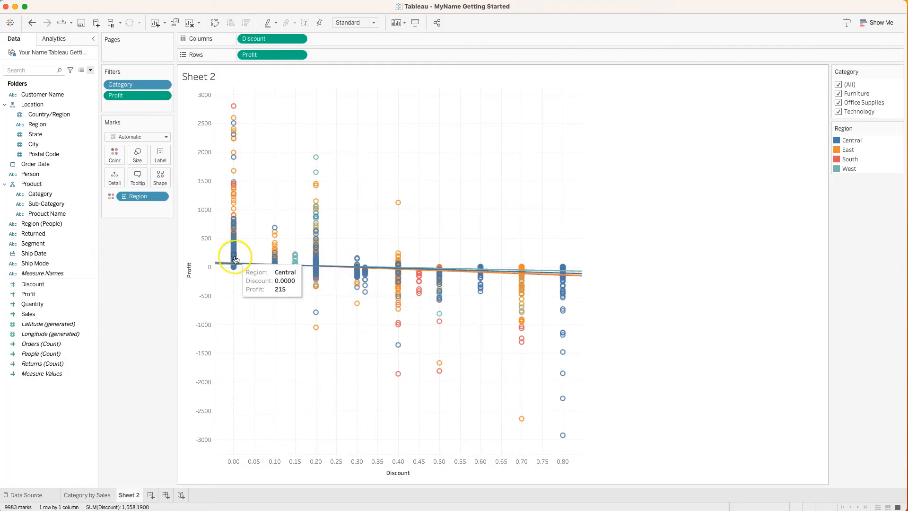
pyautogui.moveTo(465, 271)
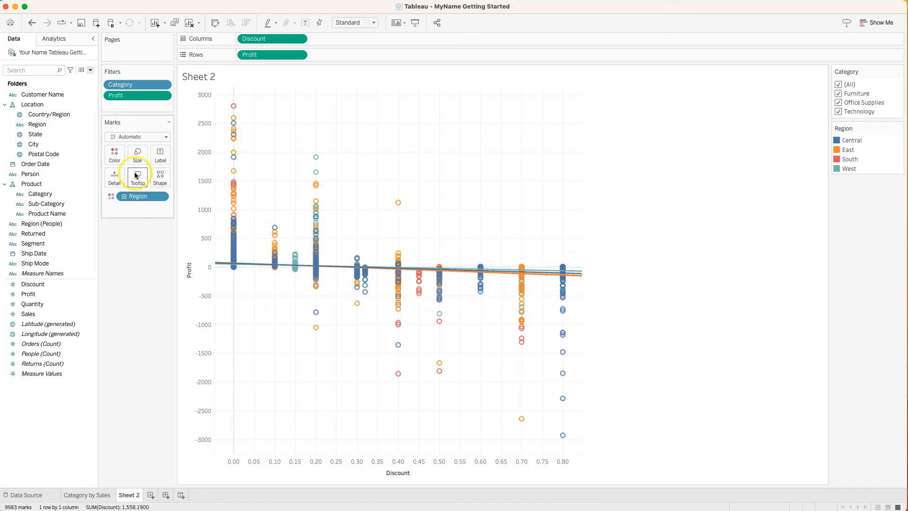